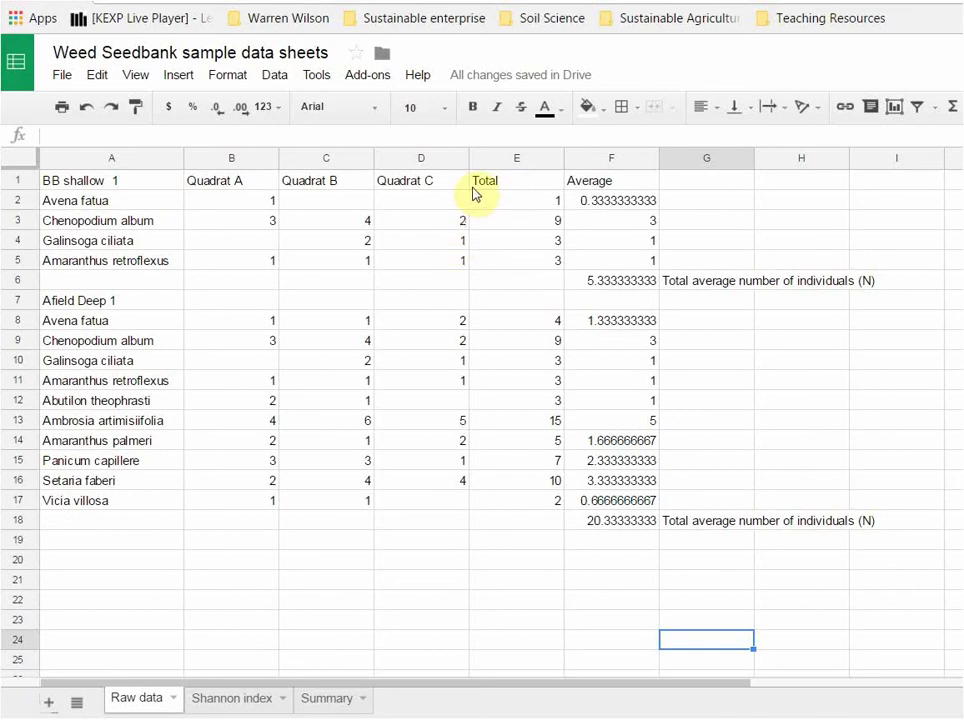
Check the species average and N total formulas, then view C2's n/N formula on the Shannon index sheet.
left_click(597, 206)
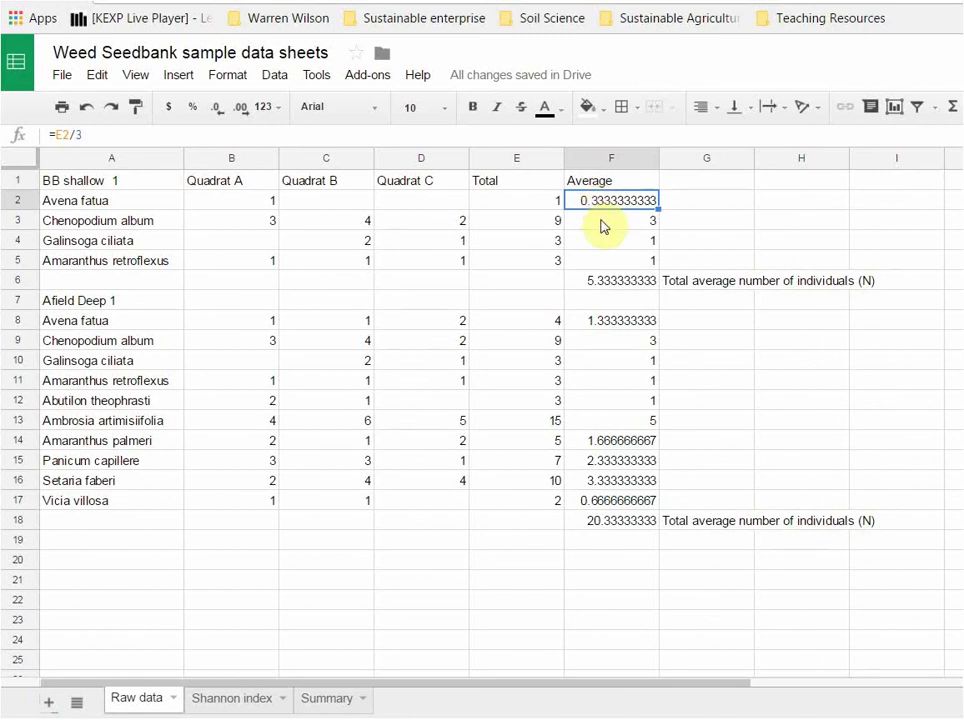
left_click(602, 220)
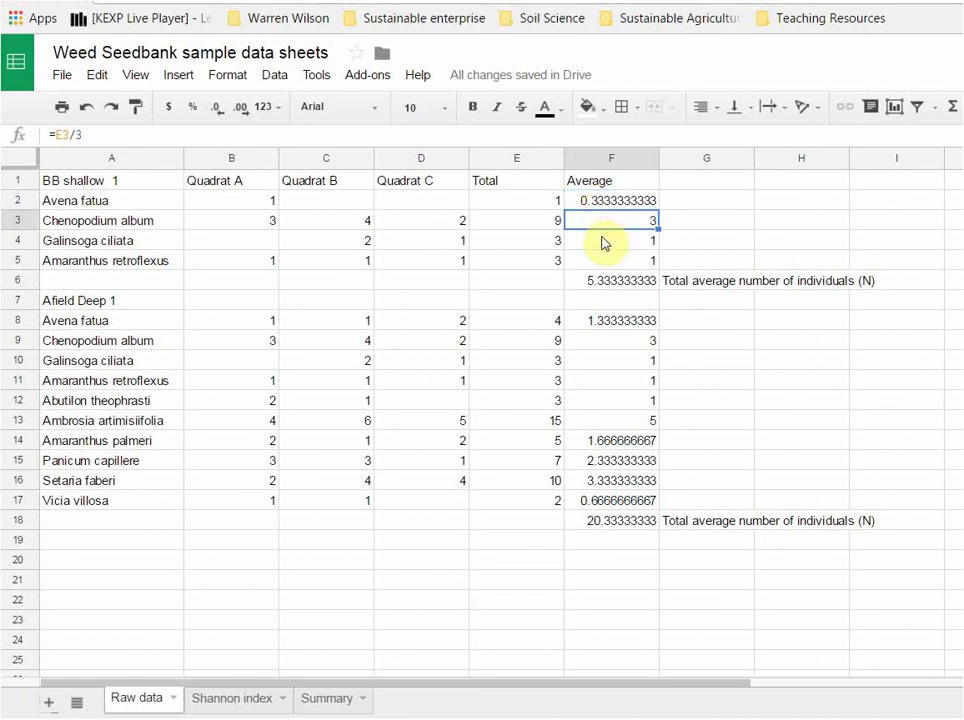
left_click(603, 242)
left_click(610, 286)
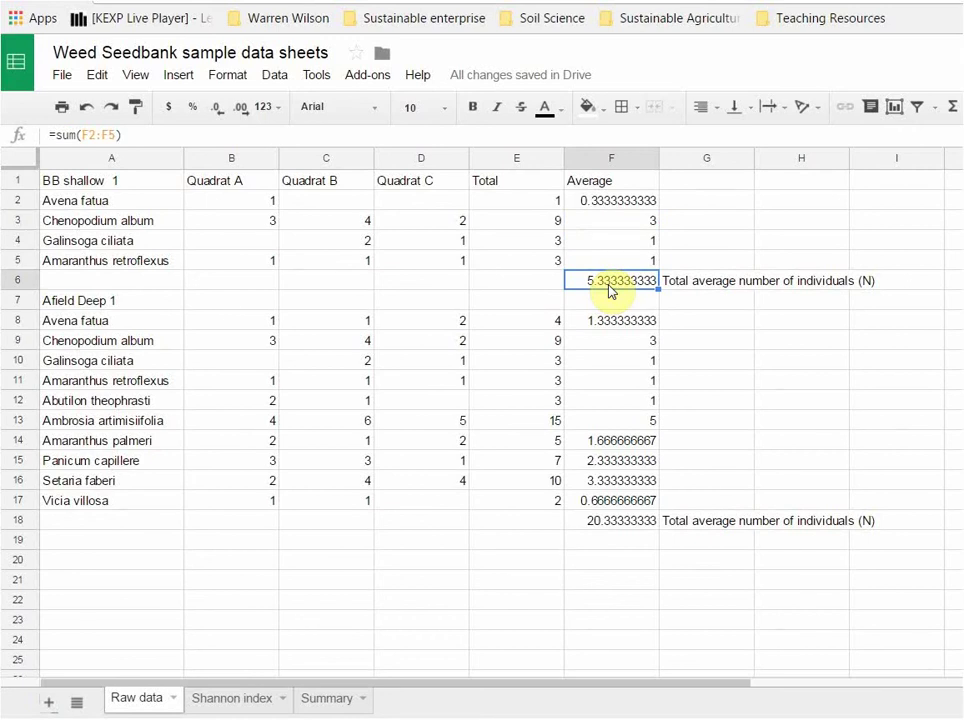
left_click(222, 698)
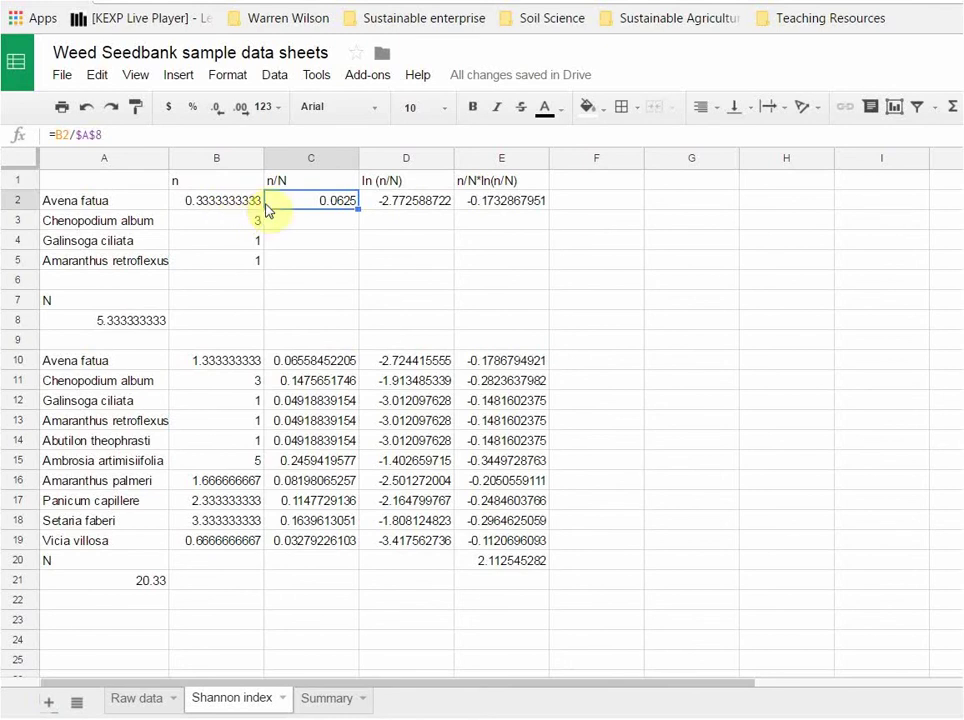
left_click(306, 205)
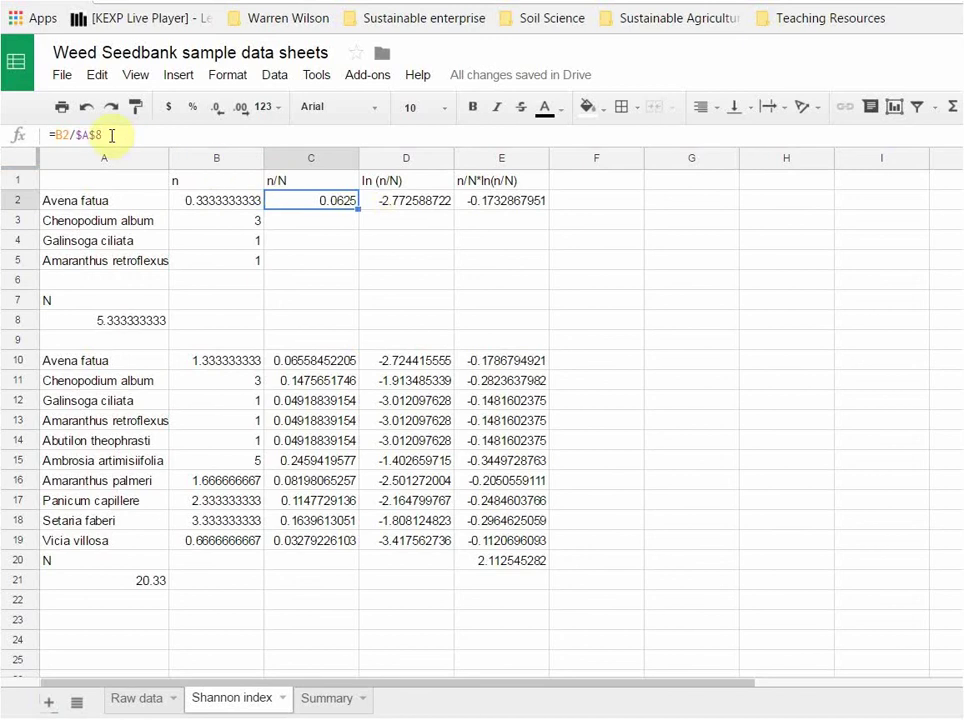
Enter =B3/A8 in C3 for Chenopodium album's n/N.
left_click(286, 220)
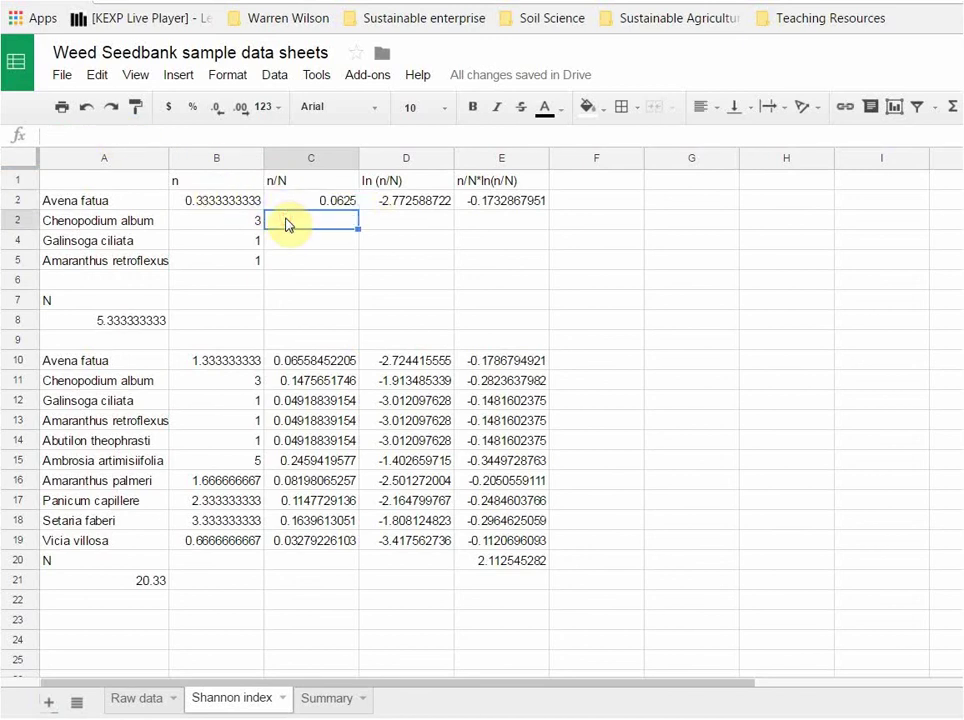
type("=")
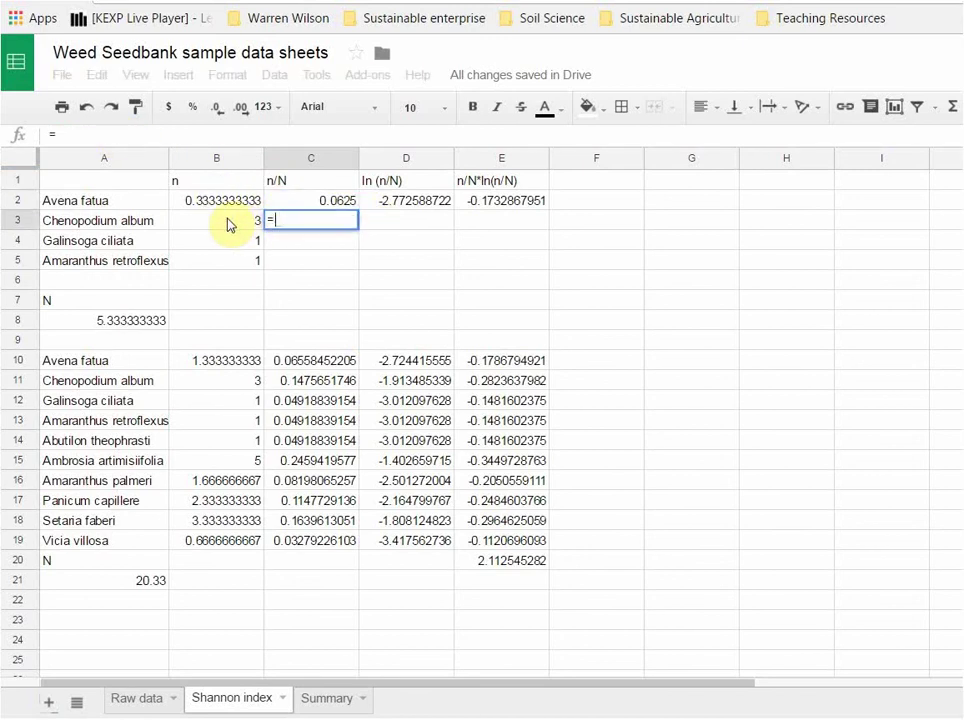
left_click(226, 221)
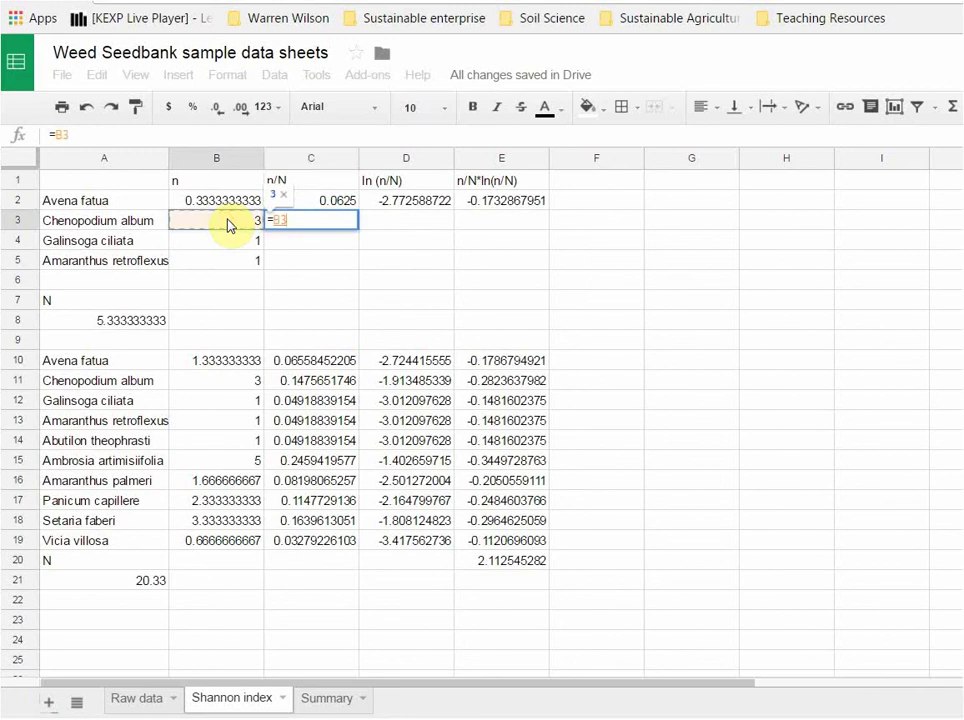
type("/")
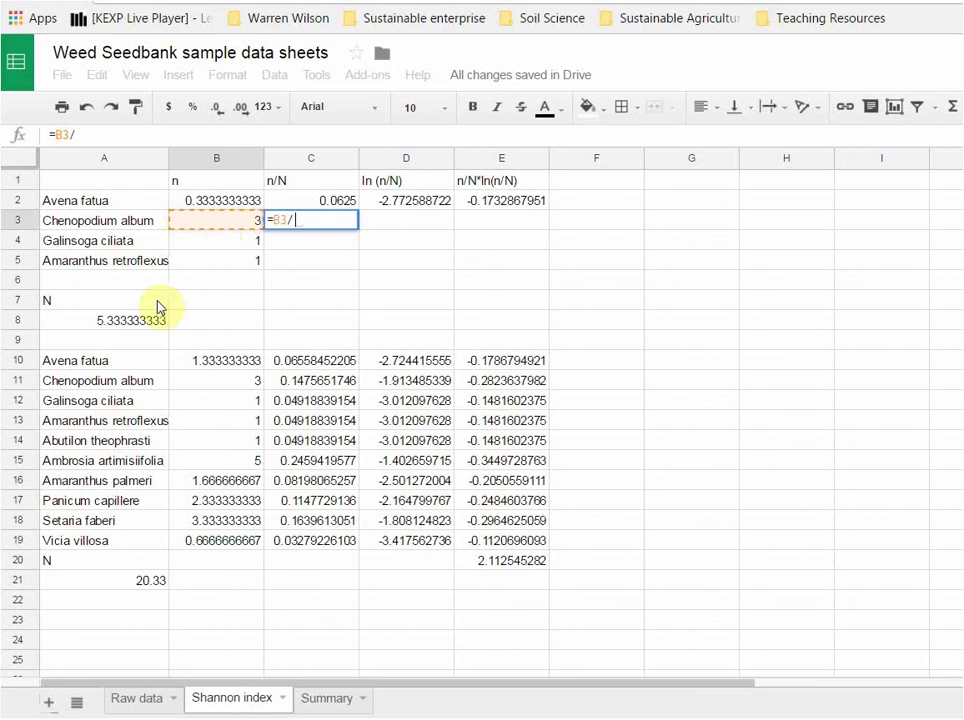
left_click(131, 325)
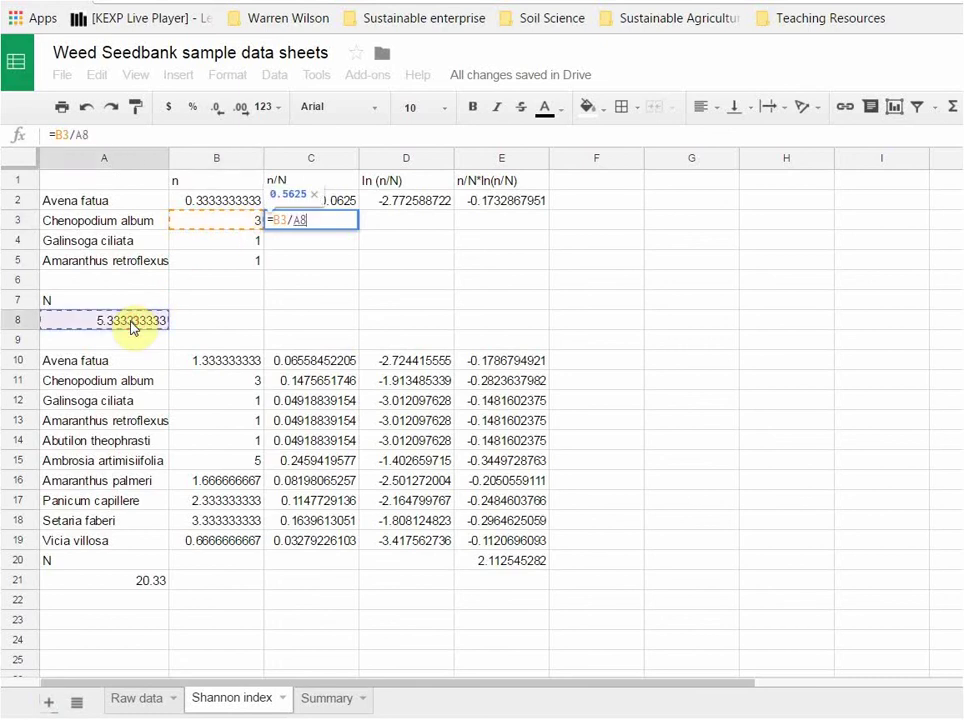
key("Return")
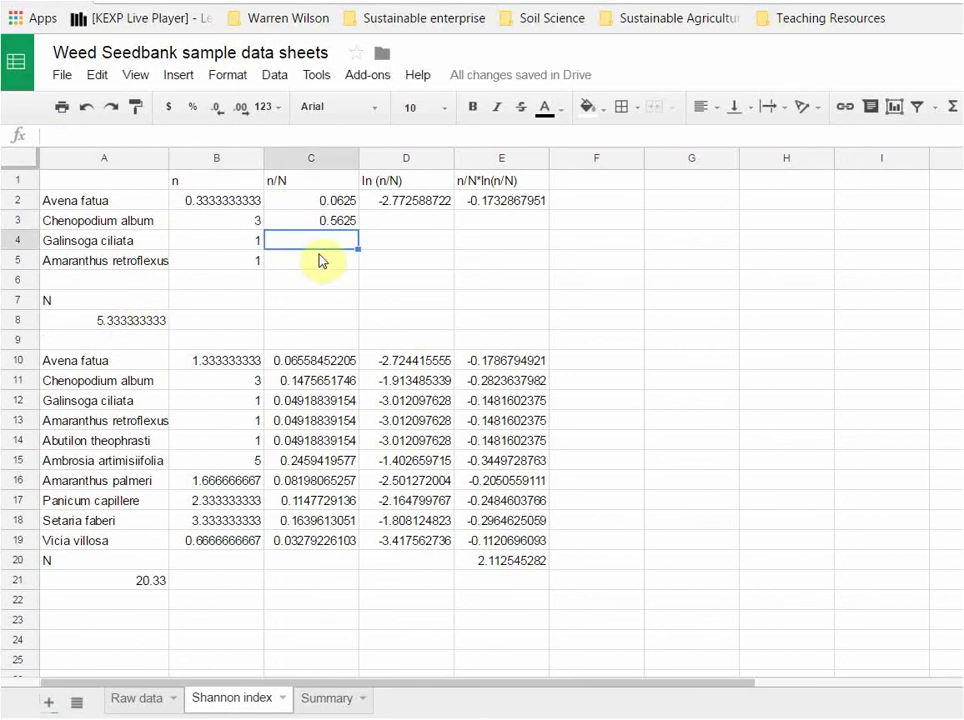
Fill C2's n/N formula down to C5 and verify the formulas in C2–C4.
left_click(340, 202)
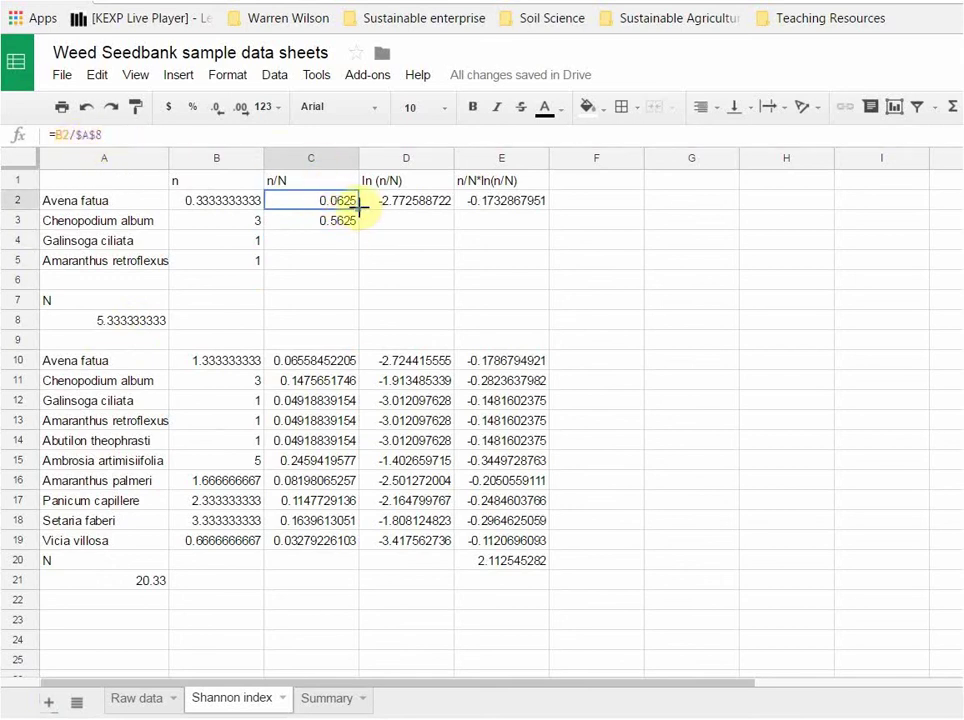
left_click_drag(357, 206, 357, 262)
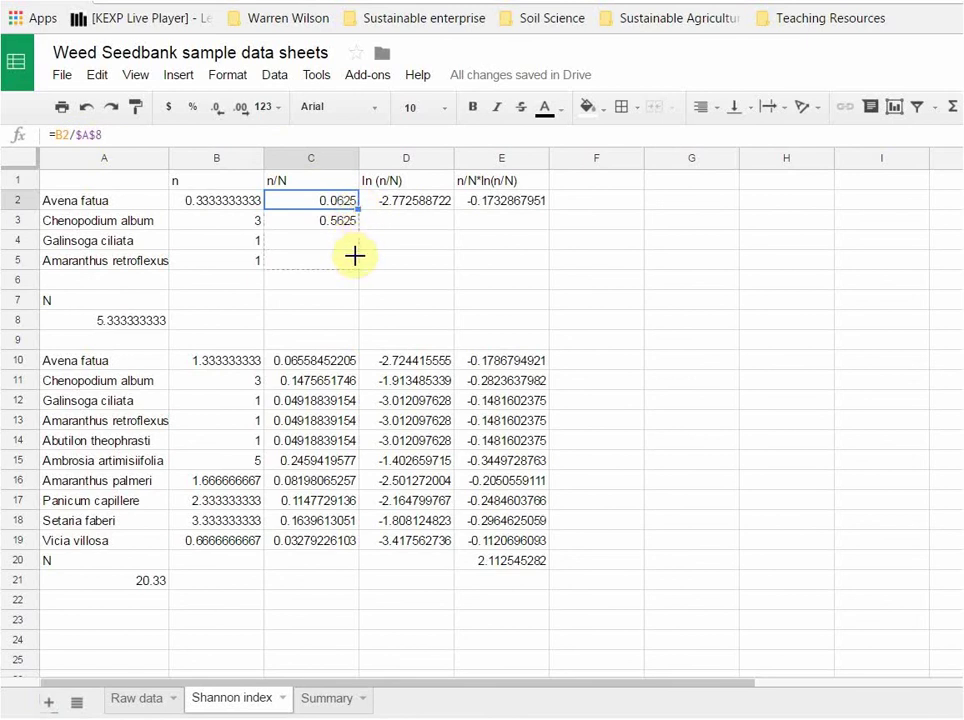
left_click(312, 304)
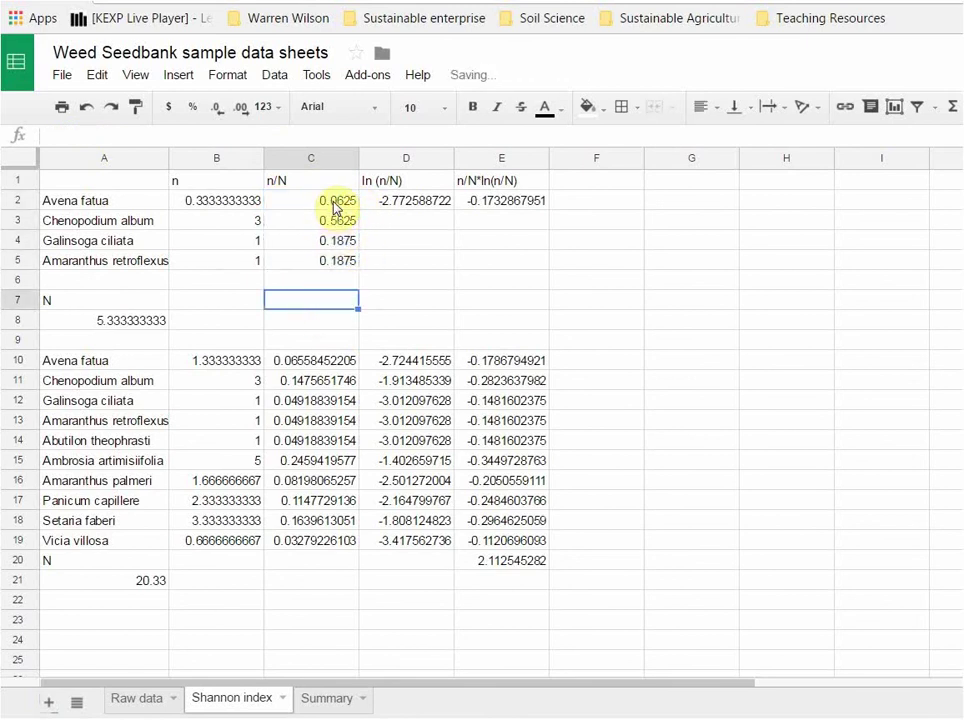
double_click(333, 200)
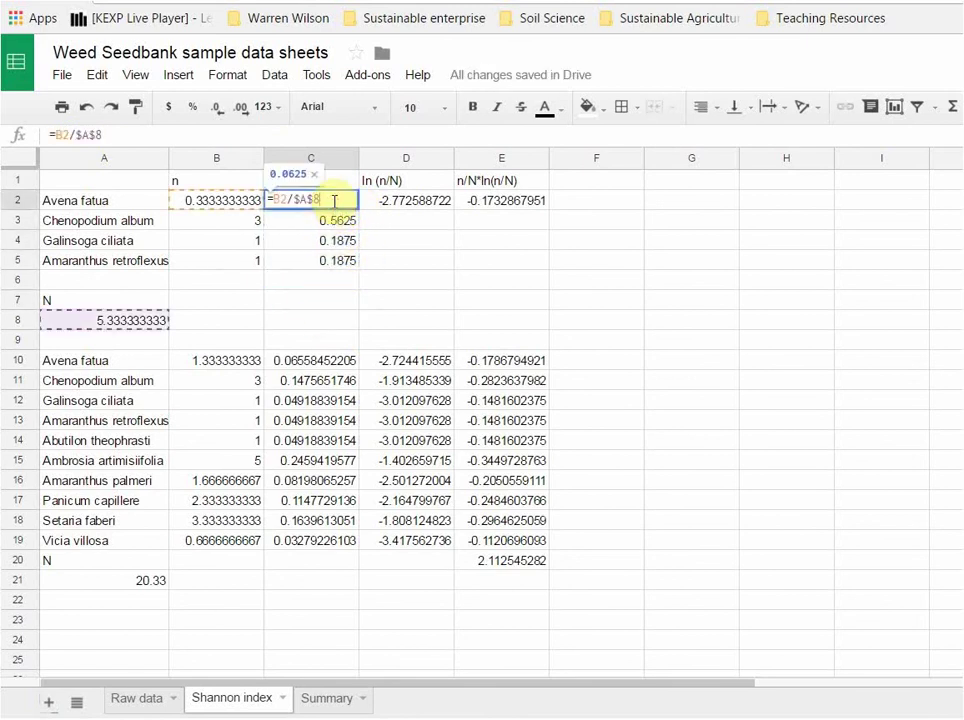
key("Escape")
double_click(330, 221)
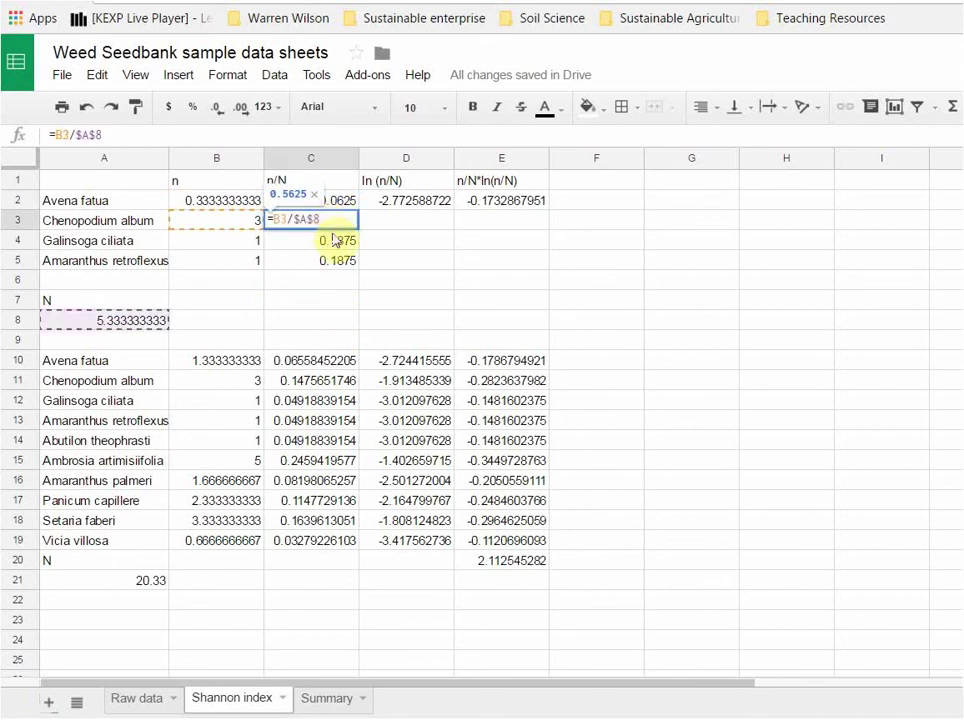
key("Escape")
double_click(335, 240)
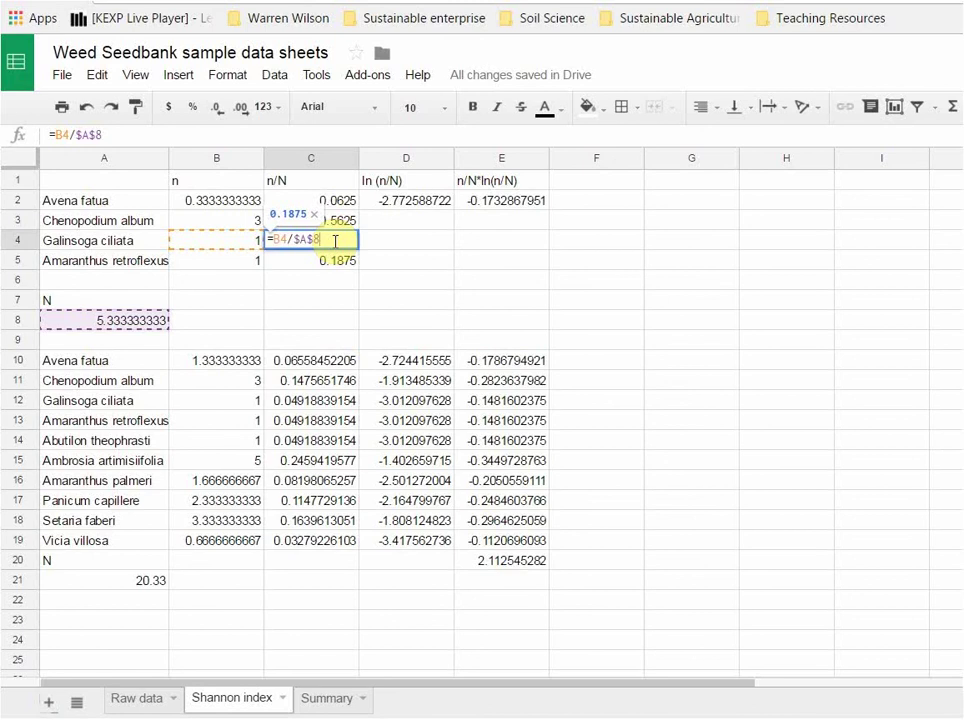
key("Escape")
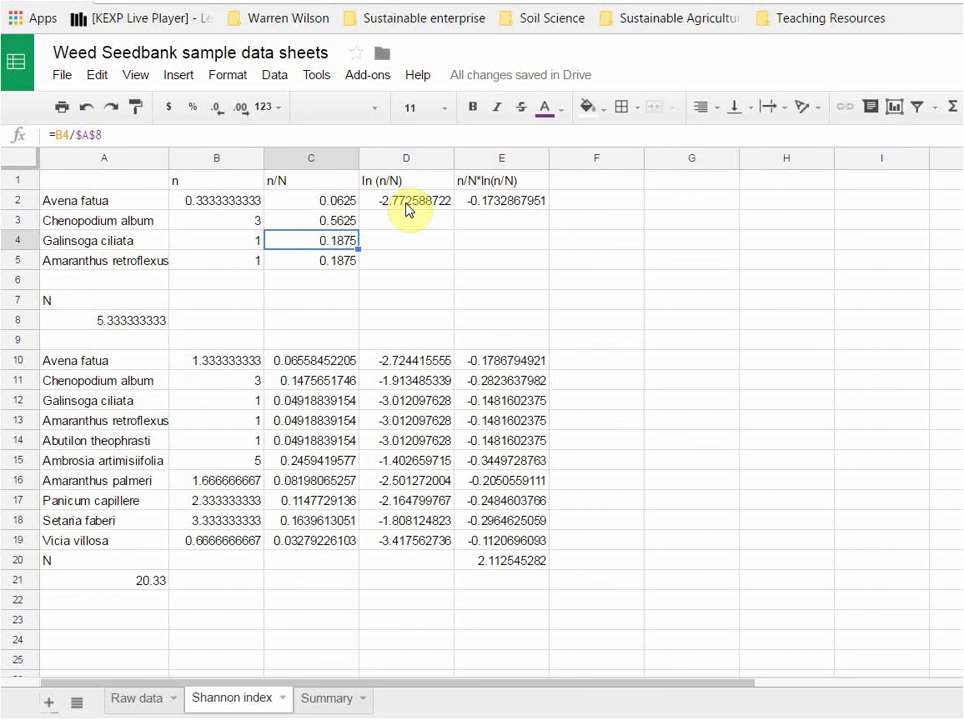
Replace D2 with =ln(C2) and fill it down through D5.
left_click(406, 208)
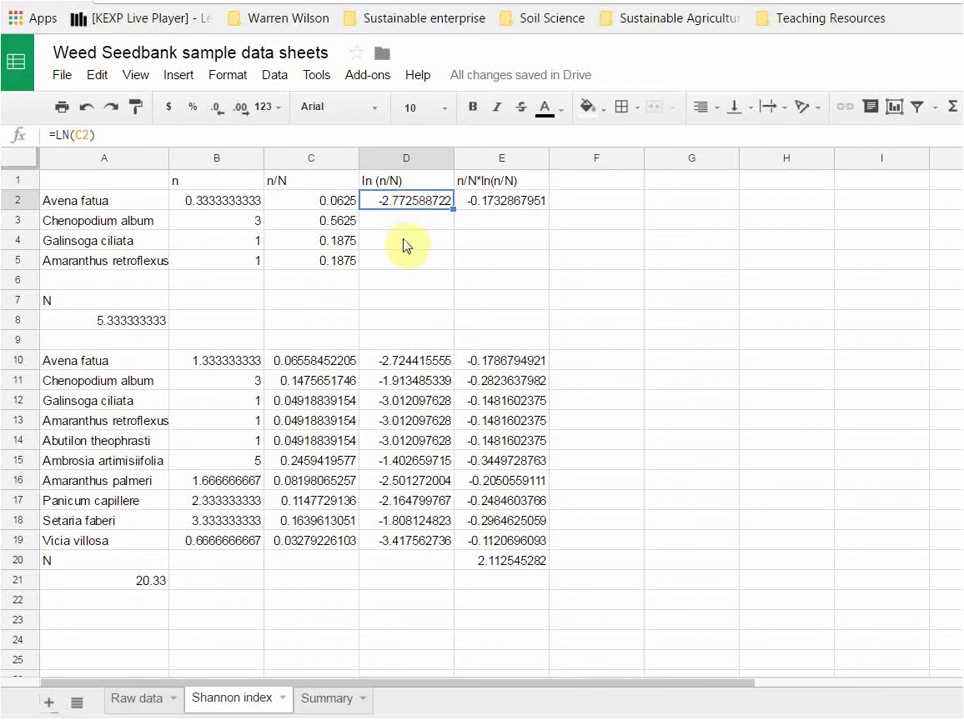
key("Delete")
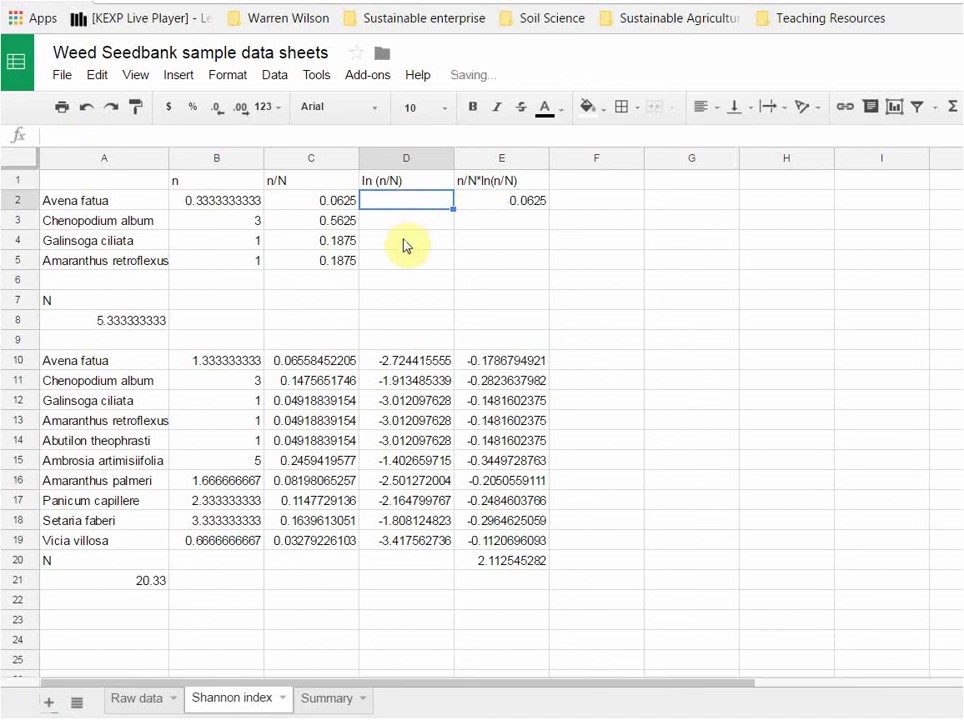
type("=")
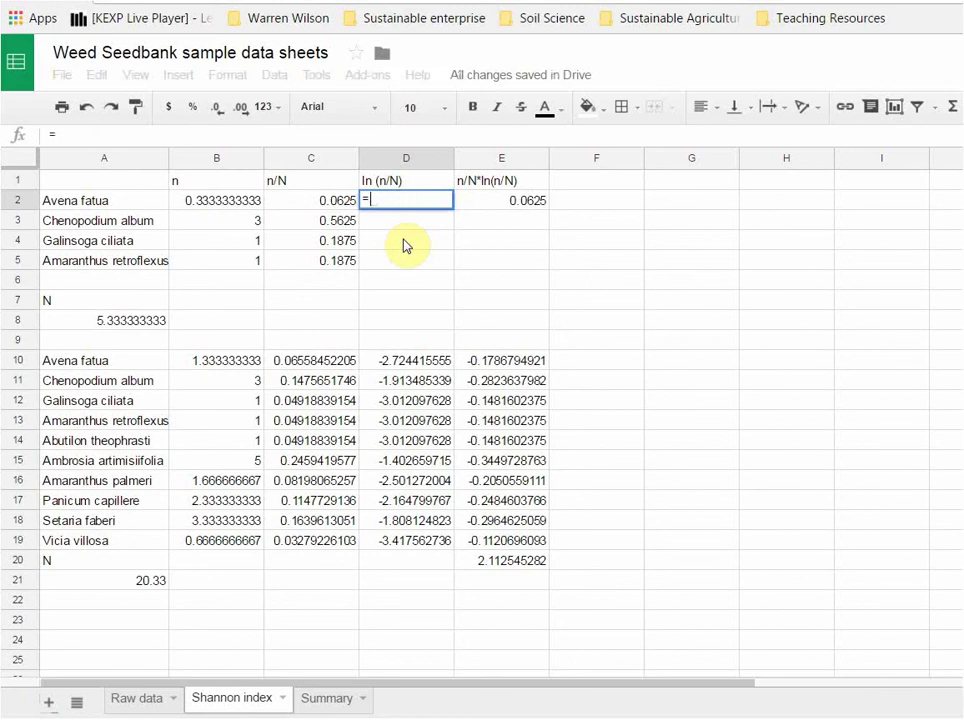
type("ln")
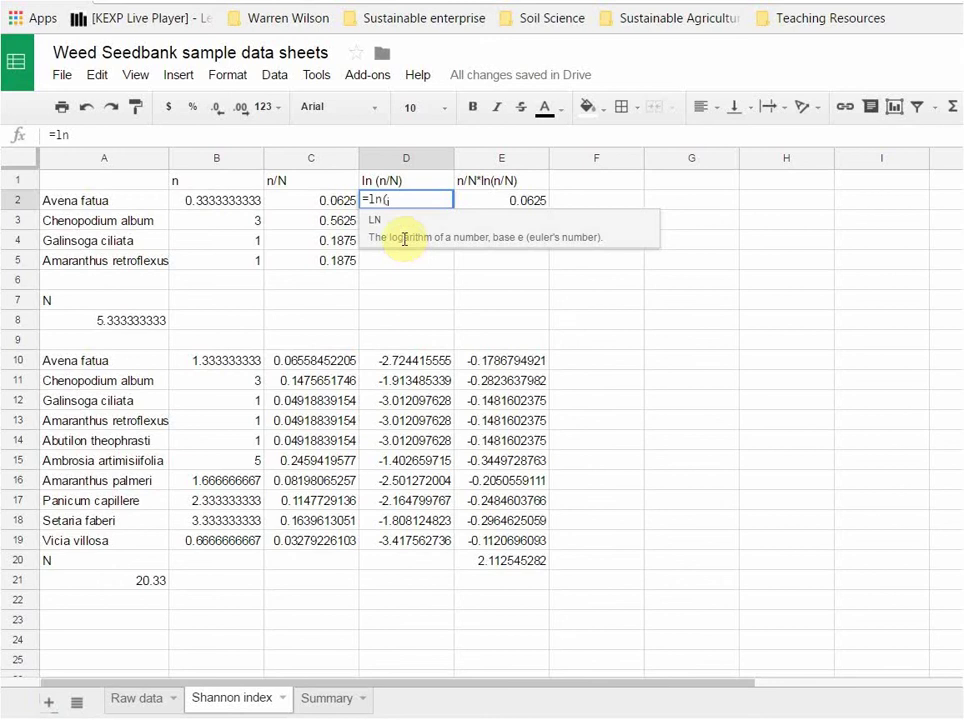
type("(")
left_click(335, 205)
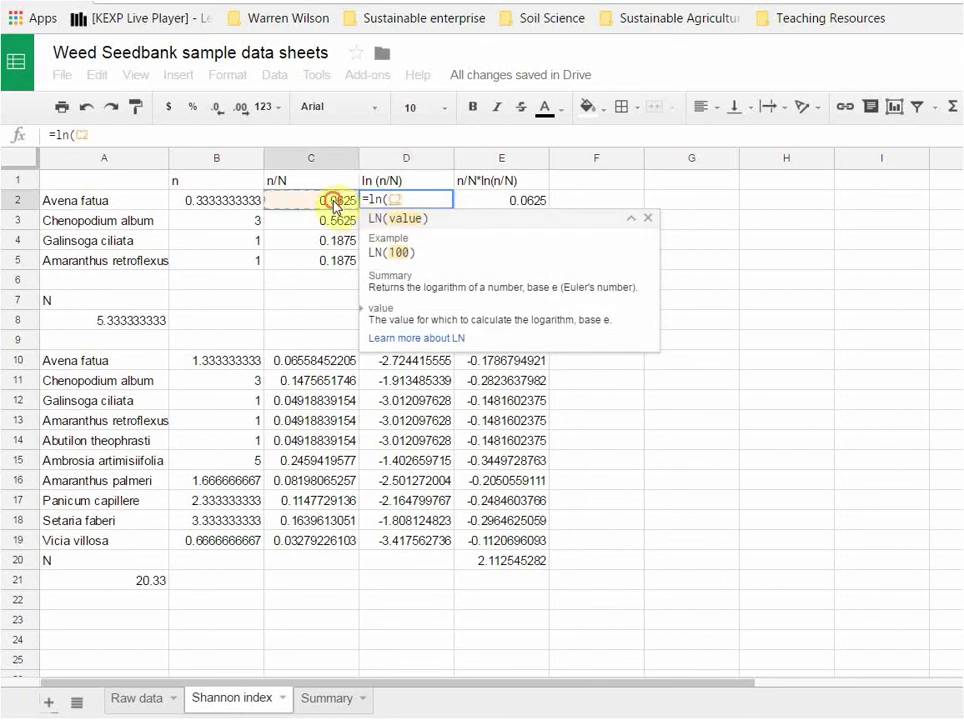
type(")")
key("Return")
left_click(430, 200)
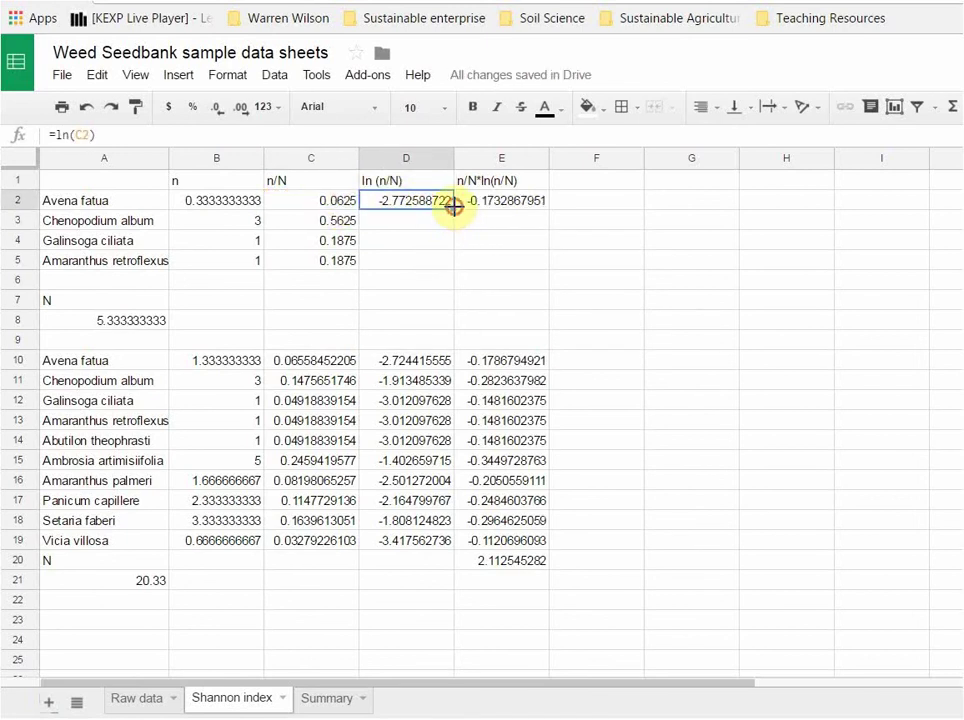
left_click_drag(453, 210, 455, 263)
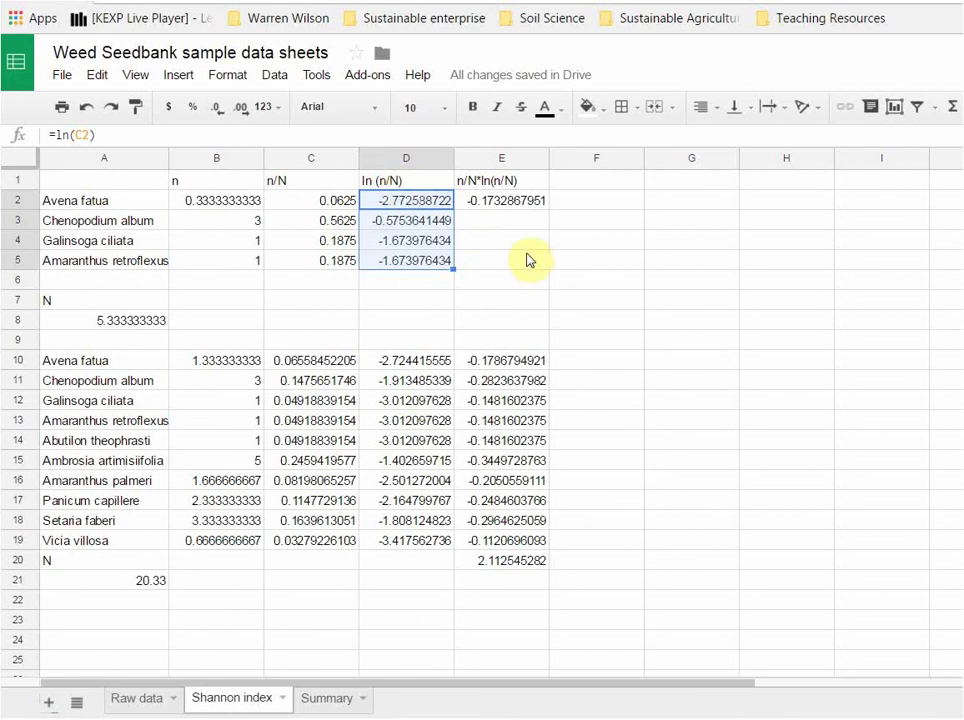
Replace E2 with =product(C2:D2) and fill it down through E5.
left_click(516, 204)
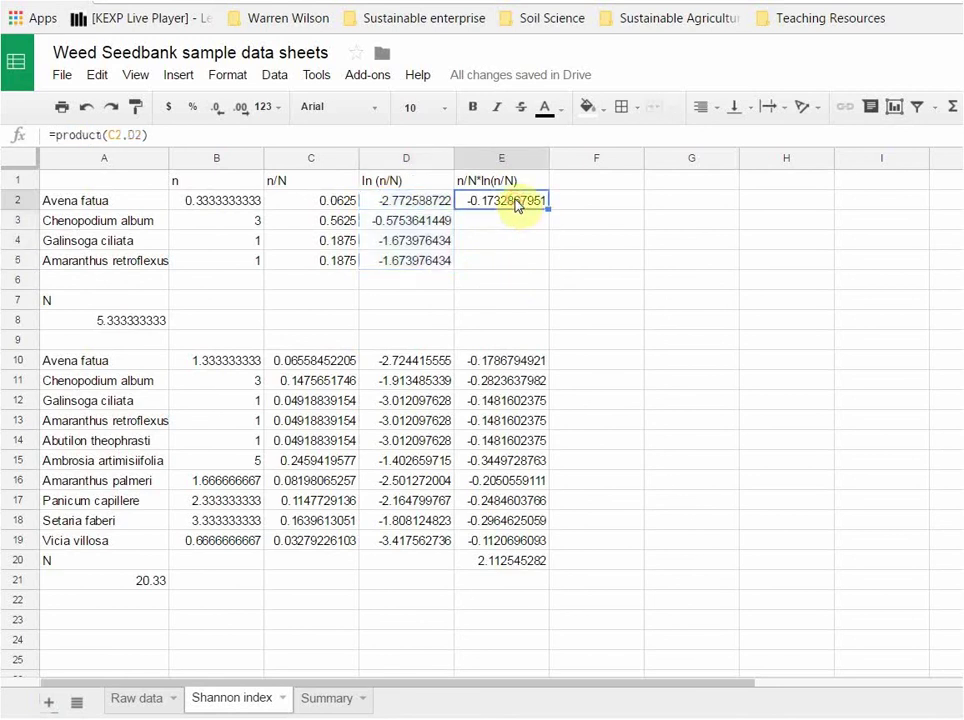
key("Delete")
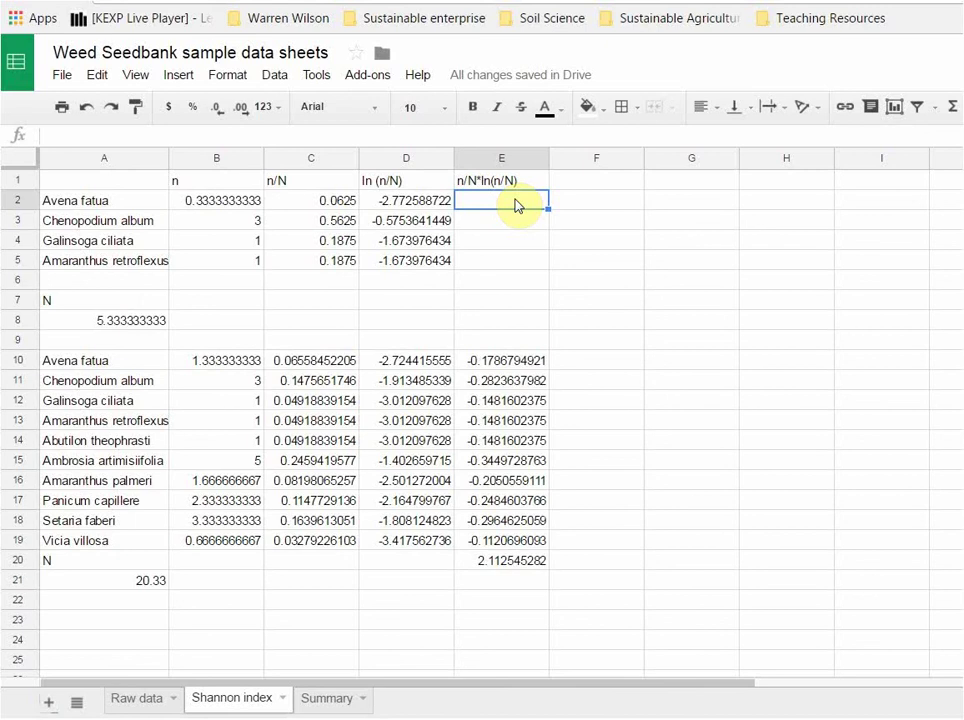
type("=product(")
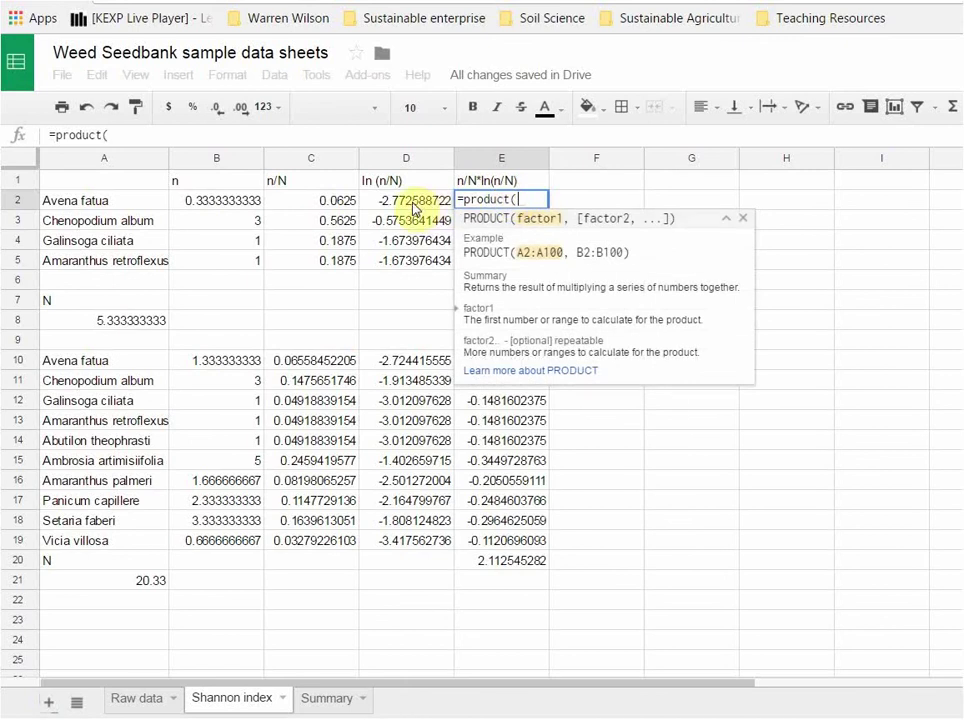
left_click(414, 205)
left_click_drag(414, 205, 348, 203)
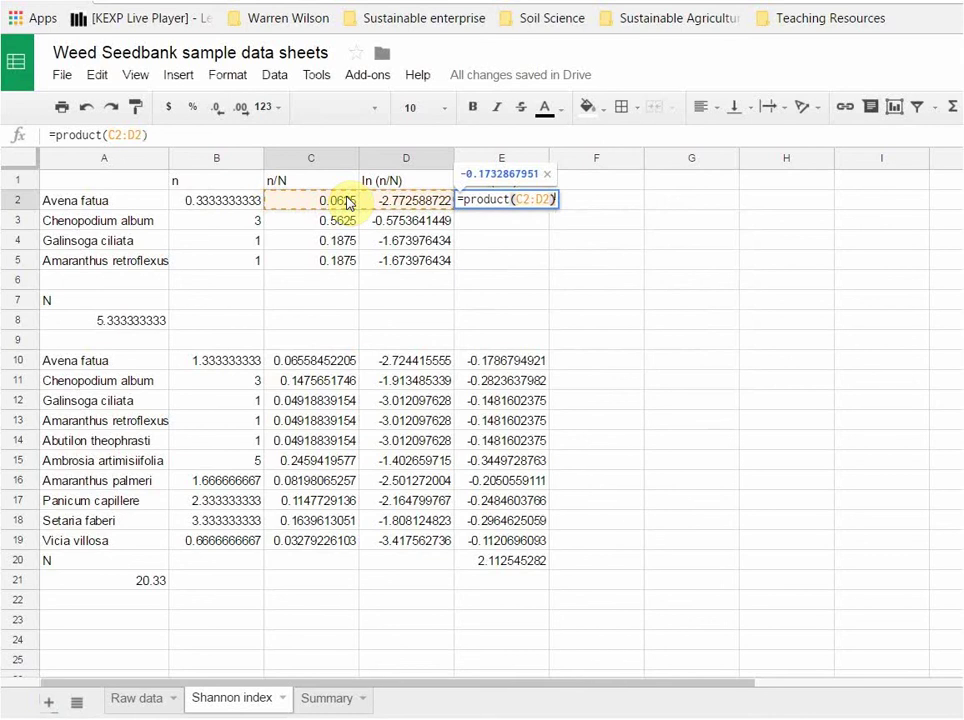
key("Return")
left_click(533, 203)
left_click_drag(549, 203, 549, 262)
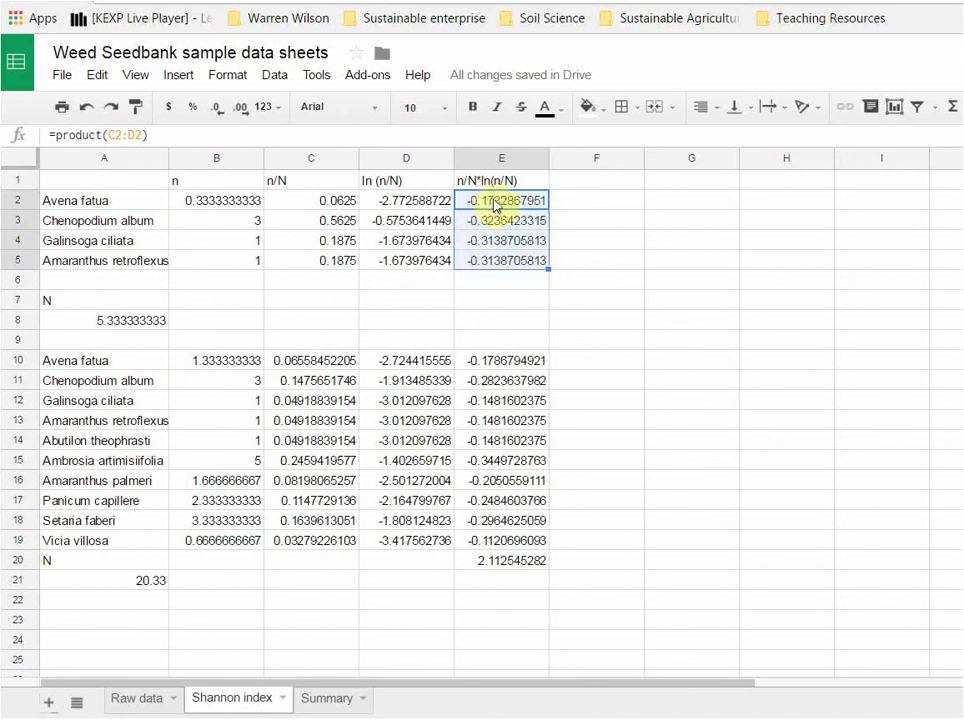
Total the products in E6 with =sum(E2:E5).
left_click(506, 285)
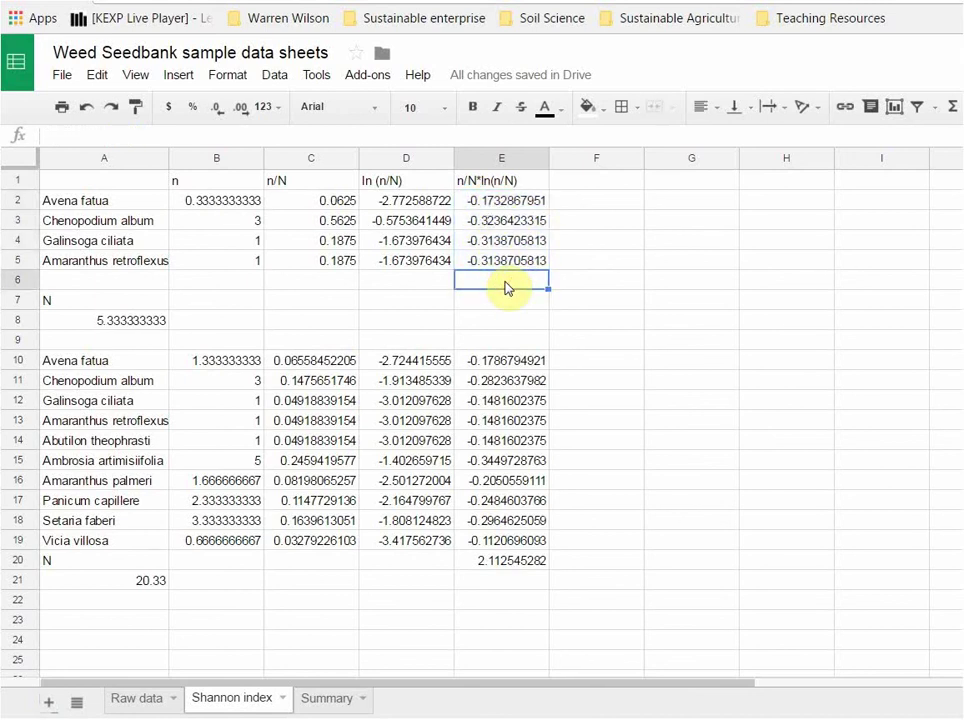
type("=sum")
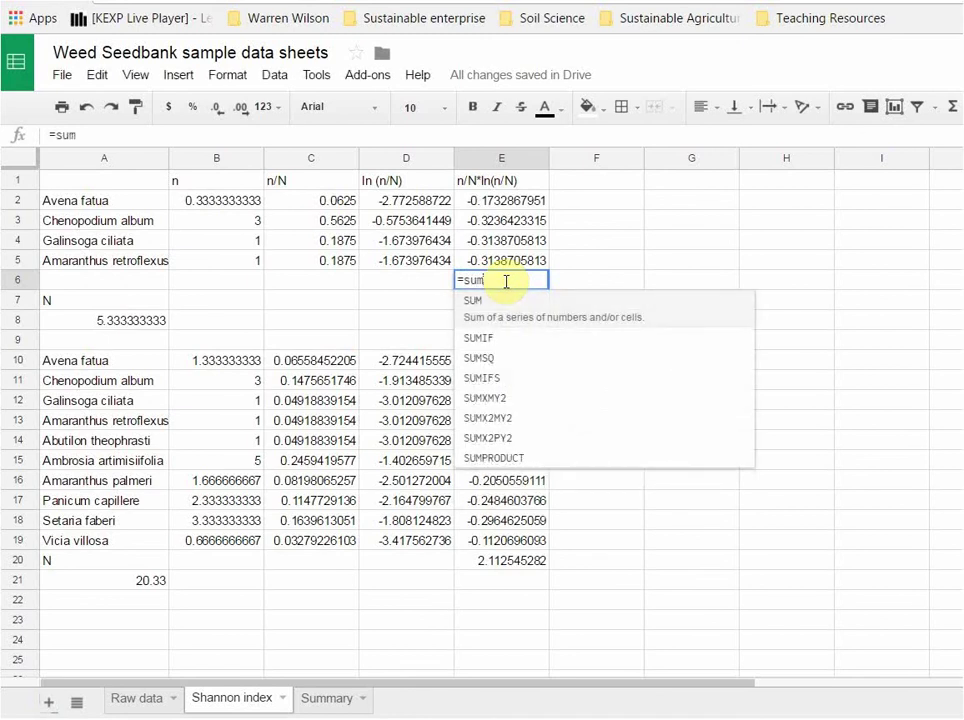
type("(")
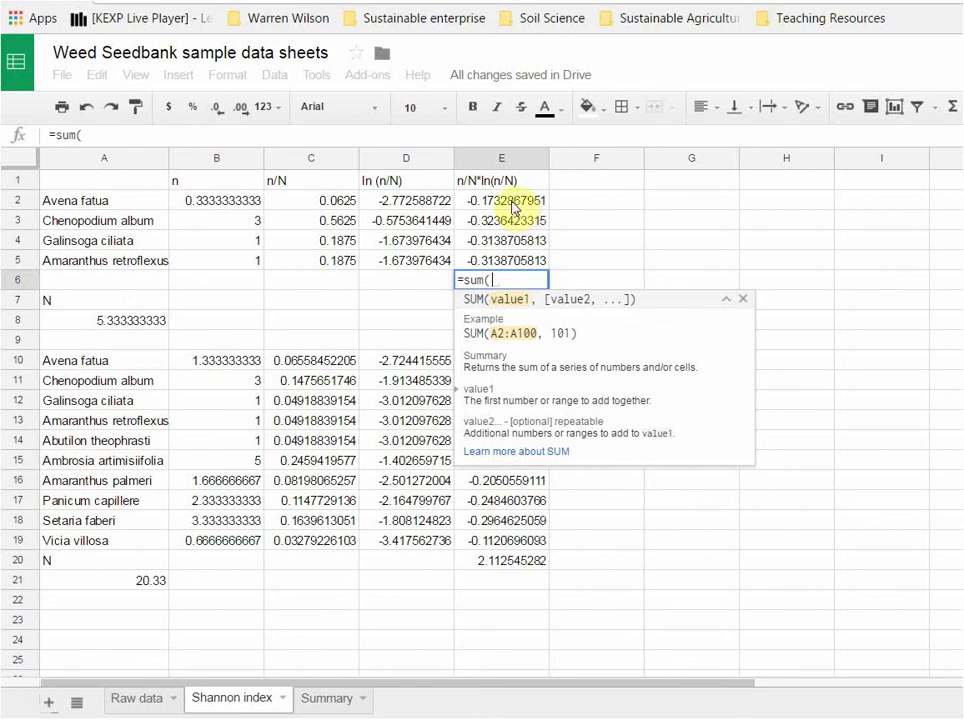
left_click_drag(514, 208, 512, 258)
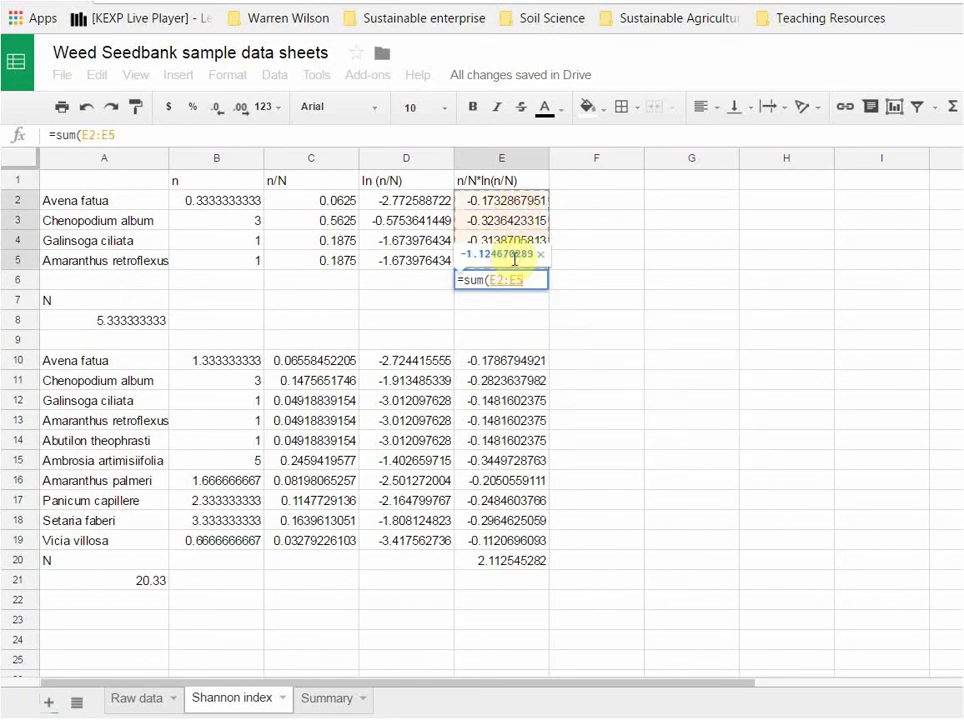
type(")")
key("Return")
Change E6 to =-sum(E2:E5), giving 1.1247, and make it bold.
key("Up")
left_click(59, 137)
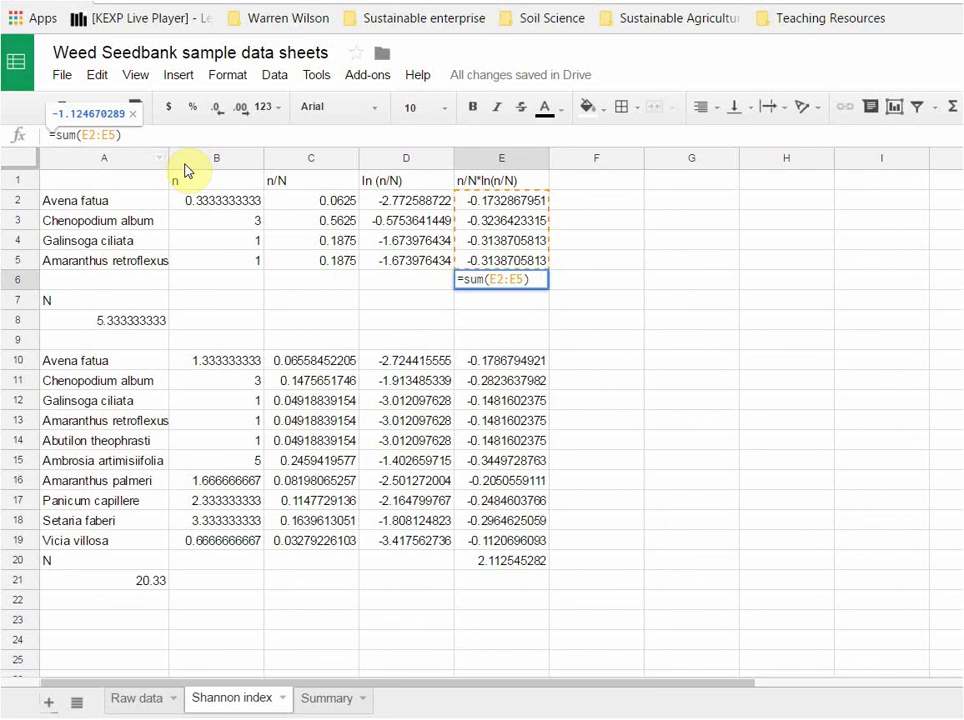
type("-")
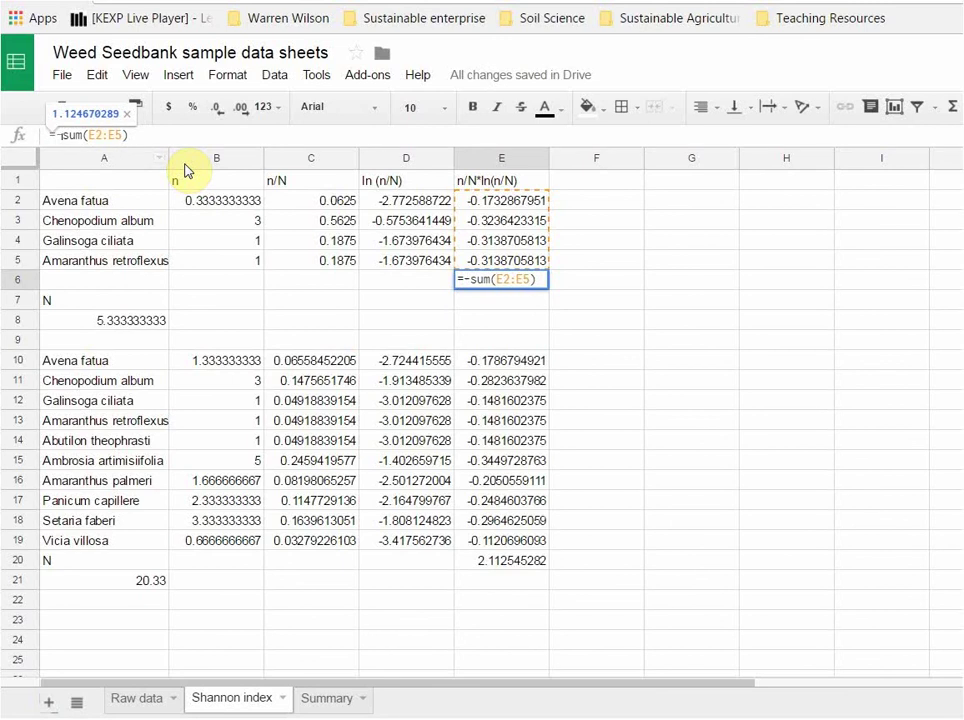
key("Return")
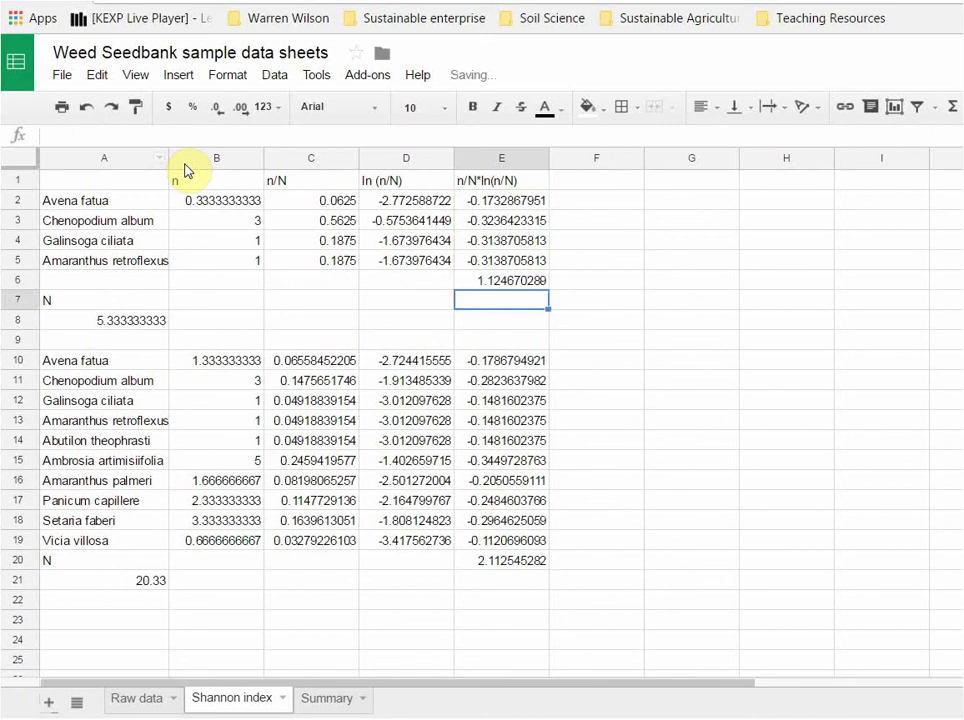
left_click(509, 282)
key("ctrl+b")
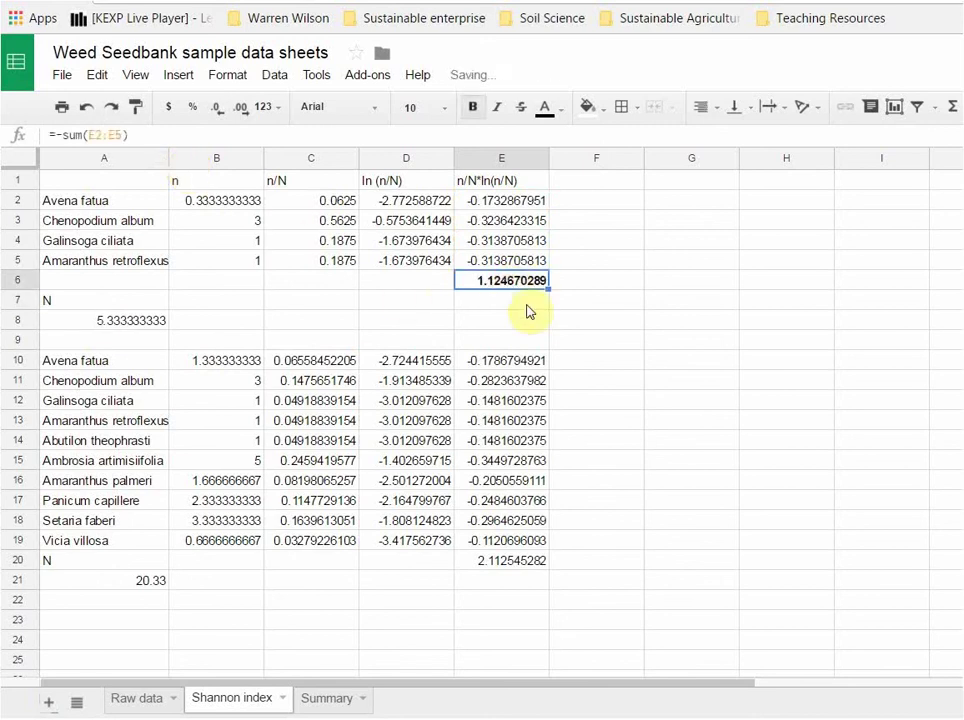